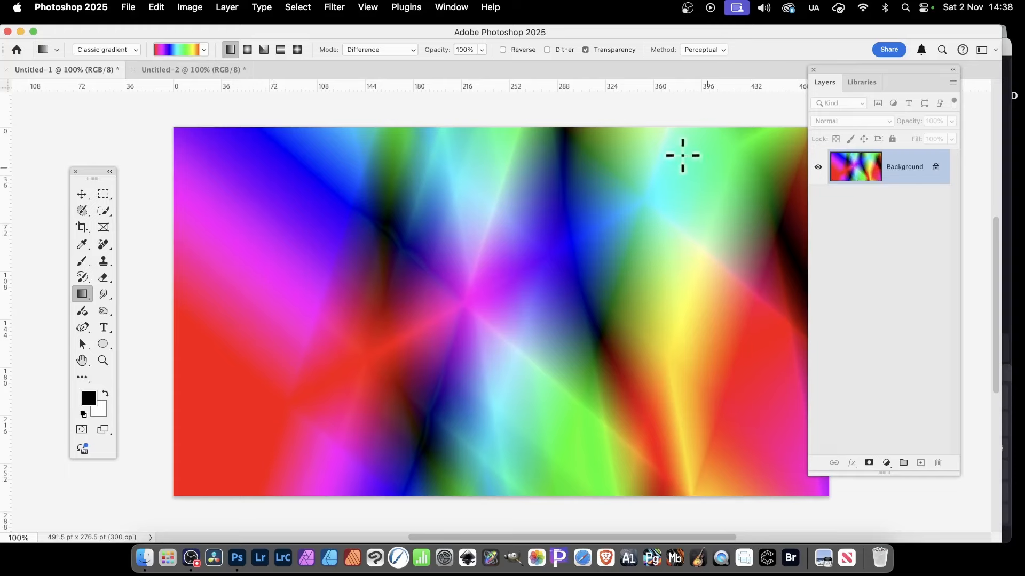
Compare the two gradient documents, then enable the Style Transfer neural filter on Untitled-1.
{"action": "left_click", "coordinate": [236, 70]}
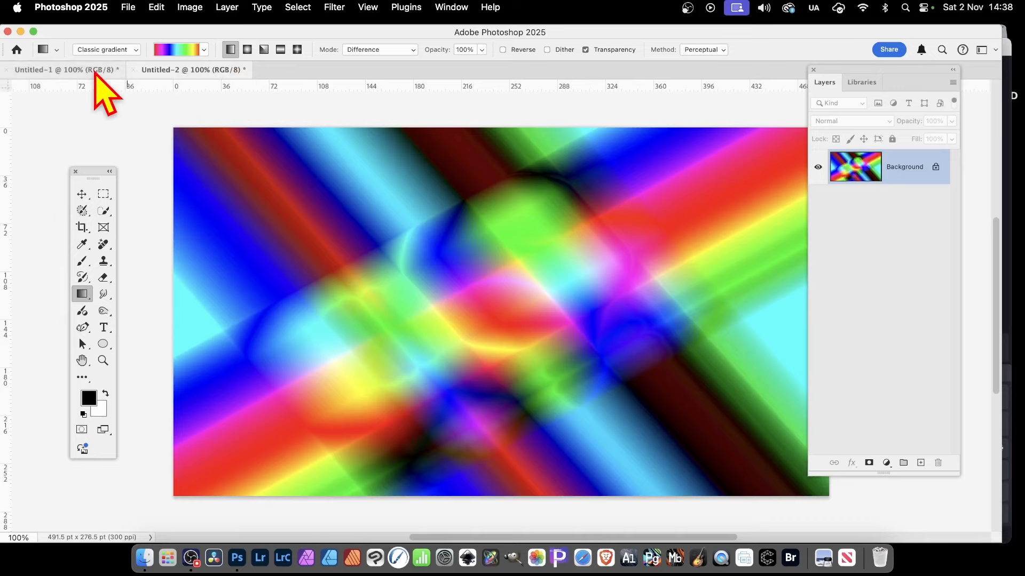
{"action": "left_click", "coordinate": [96, 71]}
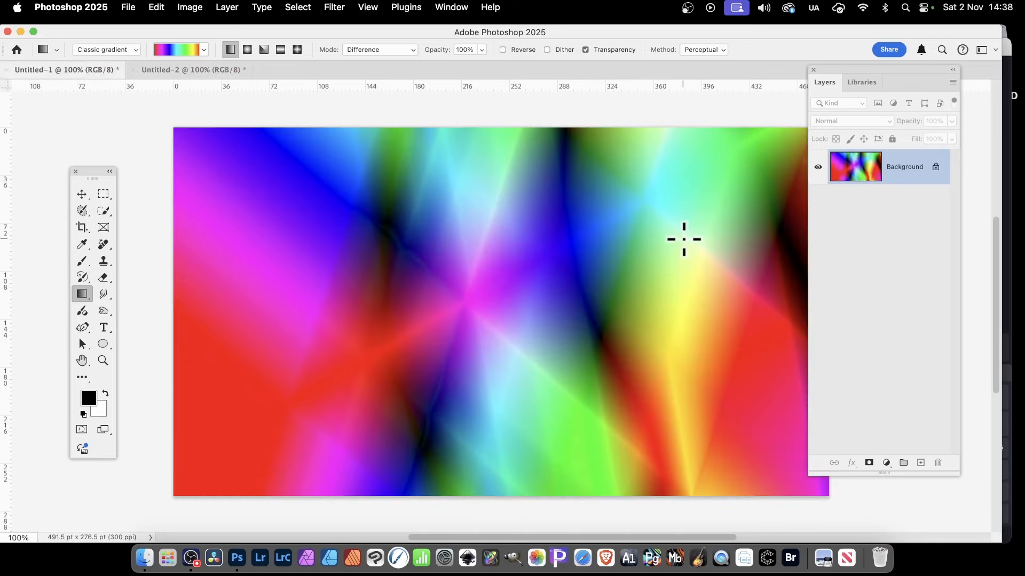
{"action": "left_click", "coordinate": [331, 6]}
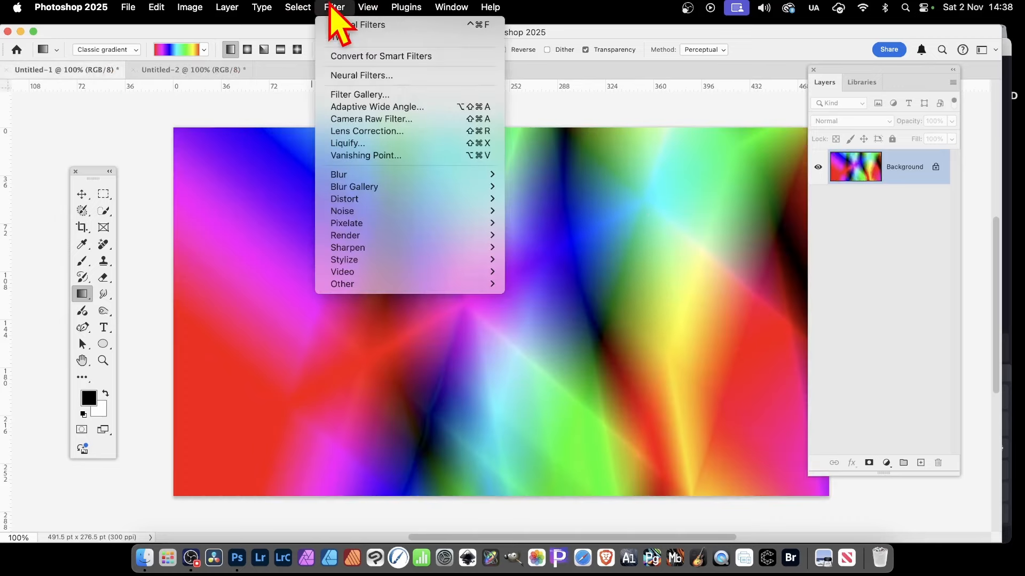
{"action": "left_click", "coordinate": [353, 76]}
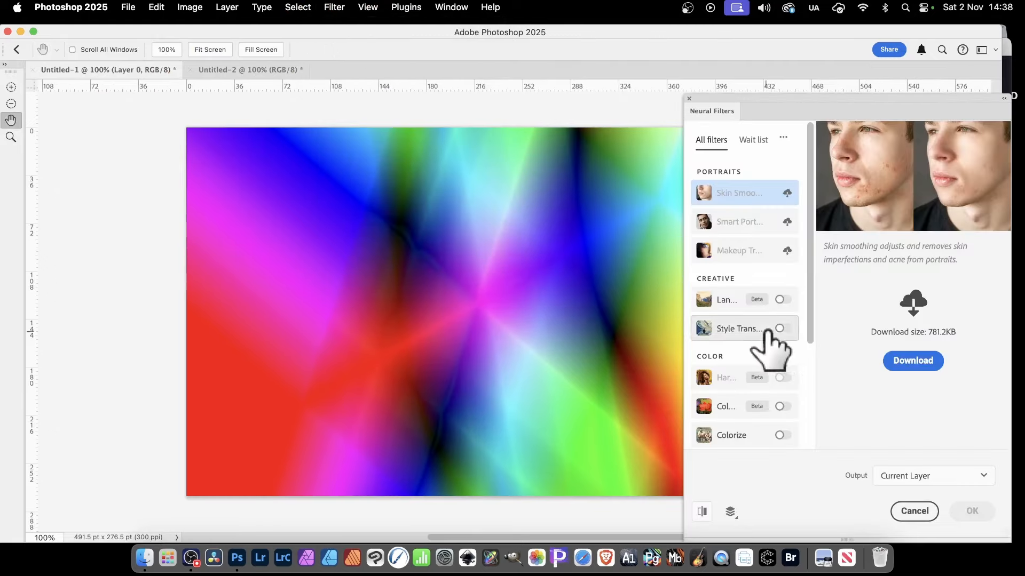
{"action": "left_click", "coordinate": [744, 333]}
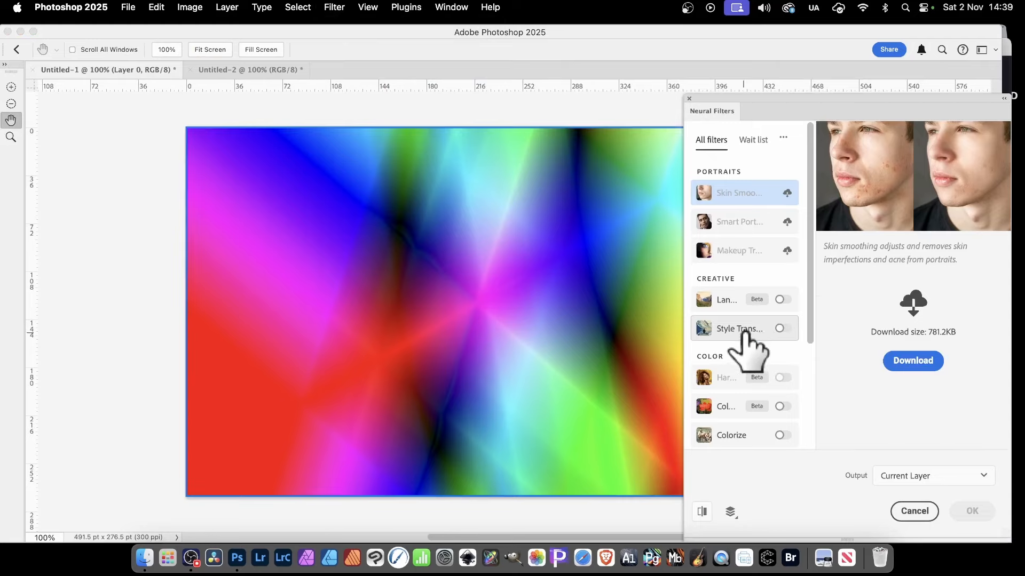
{"action": "left_click", "coordinate": [783, 328]}
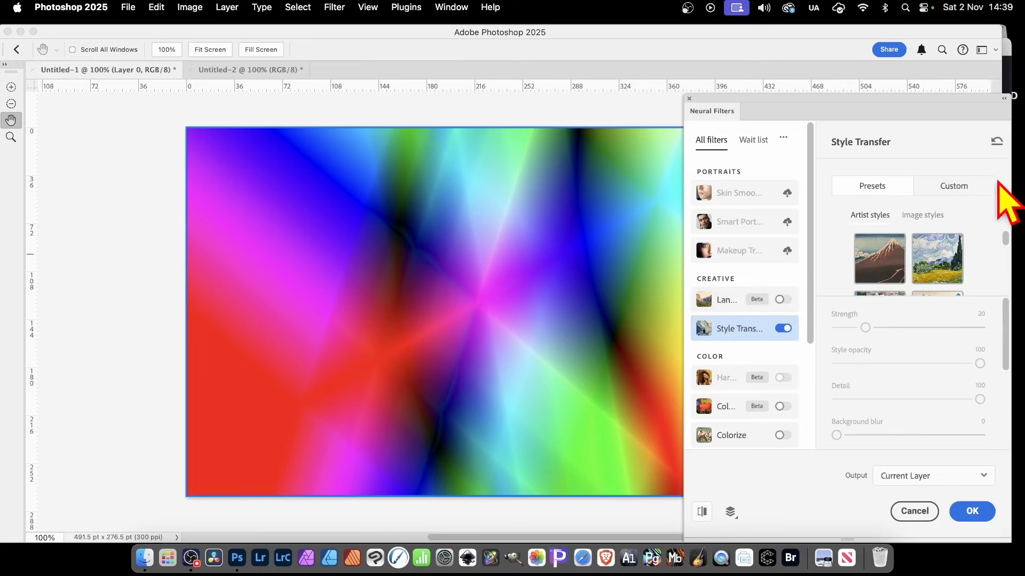
Use the open Untitled-2 document as the custom reference image for Style Transfer.
{"action": "left_click", "coordinate": [955, 186]}
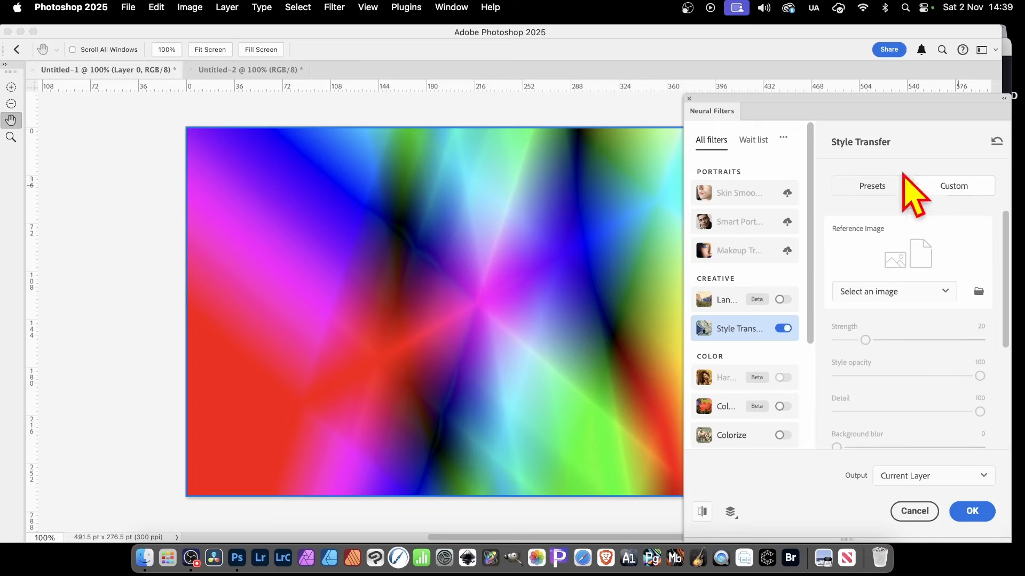
{"action": "left_click", "coordinate": [906, 292]}
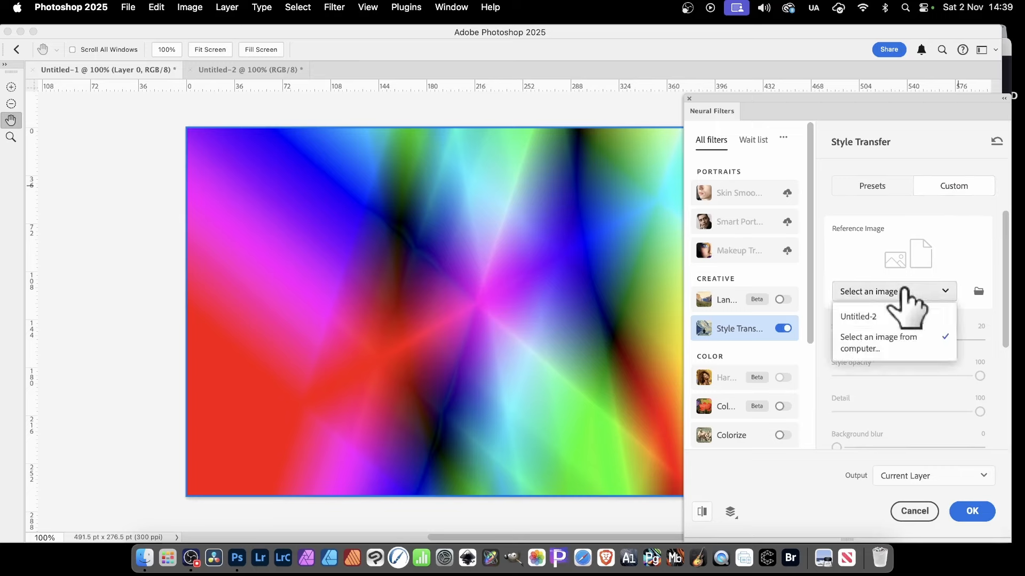
{"action": "left_click", "coordinate": [878, 318]}
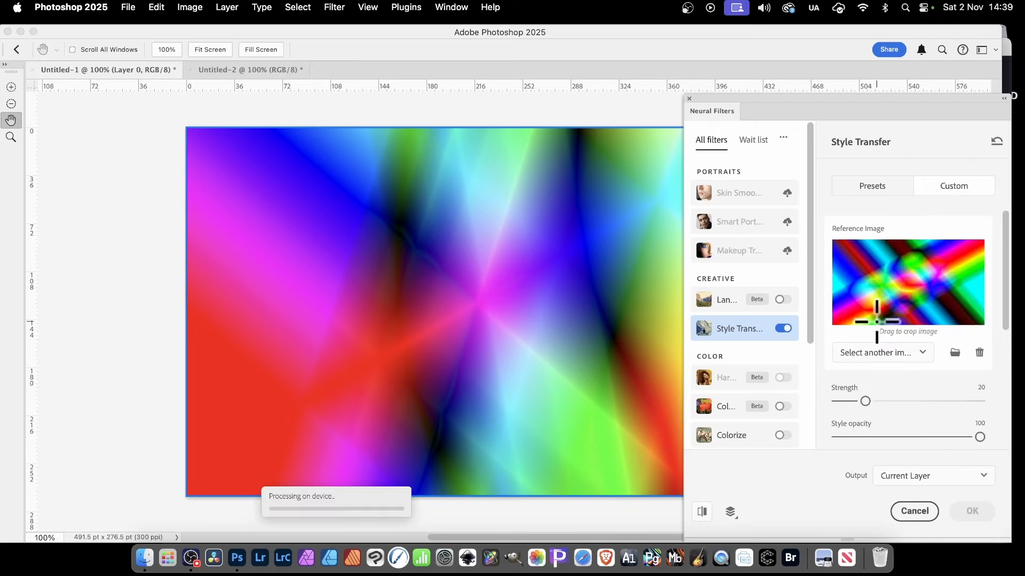
Set the Style Transfer strength to 51 and background blur to 22, and apply the filter to the current layer.
{"action": "left_click_drag", "start_coordinate": [865, 401], "coordinate": [909, 401]}
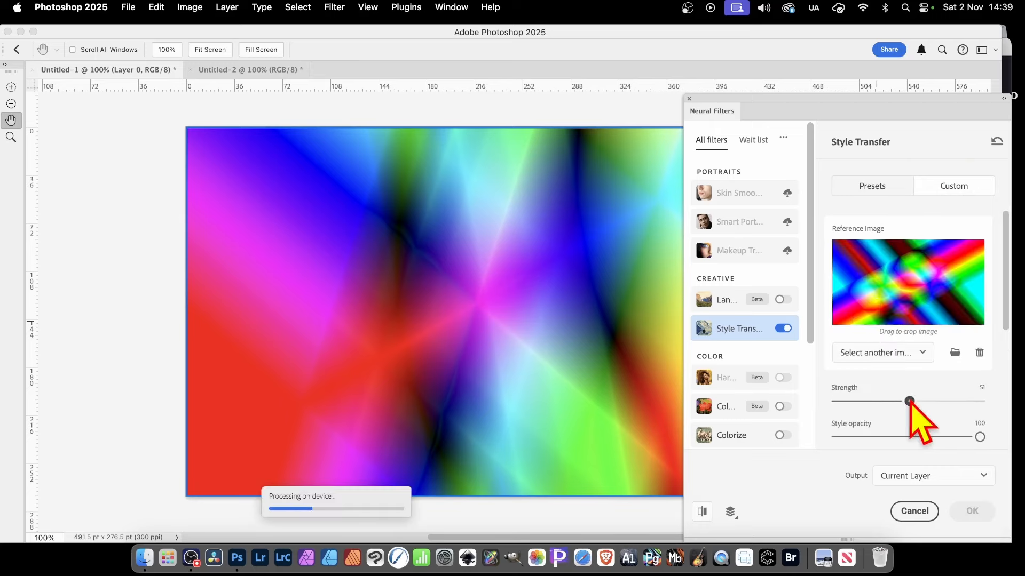
{"action": "scroll", "coordinate": [964, 422], "scroll_direction": "down", "scroll_amount": 2}
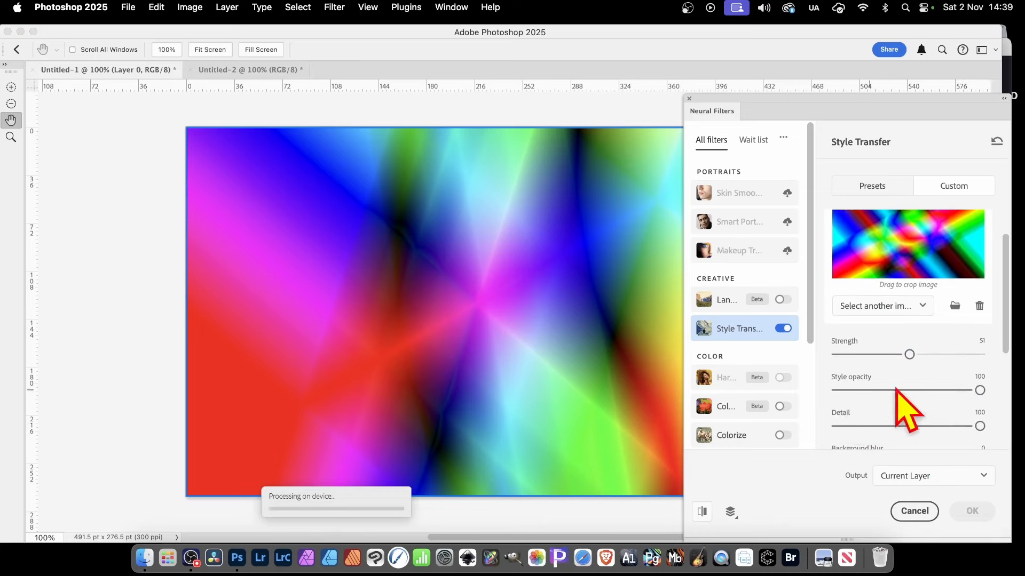
{"action": "scroll", "coordinate": [923, 374], "scroll_direction": "down", "scroll_amount": 2}
{"action": "left_click_drag", "start_coordinate": [836, 408], "coordinate": [867, 409]}
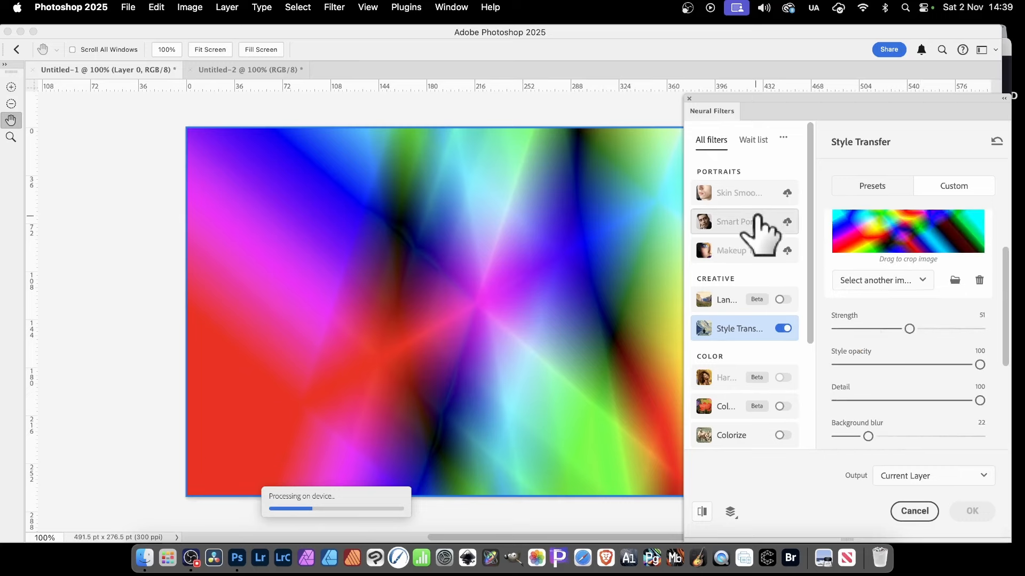
{"action": "mouse_move", "coordinate": [758, 216]}
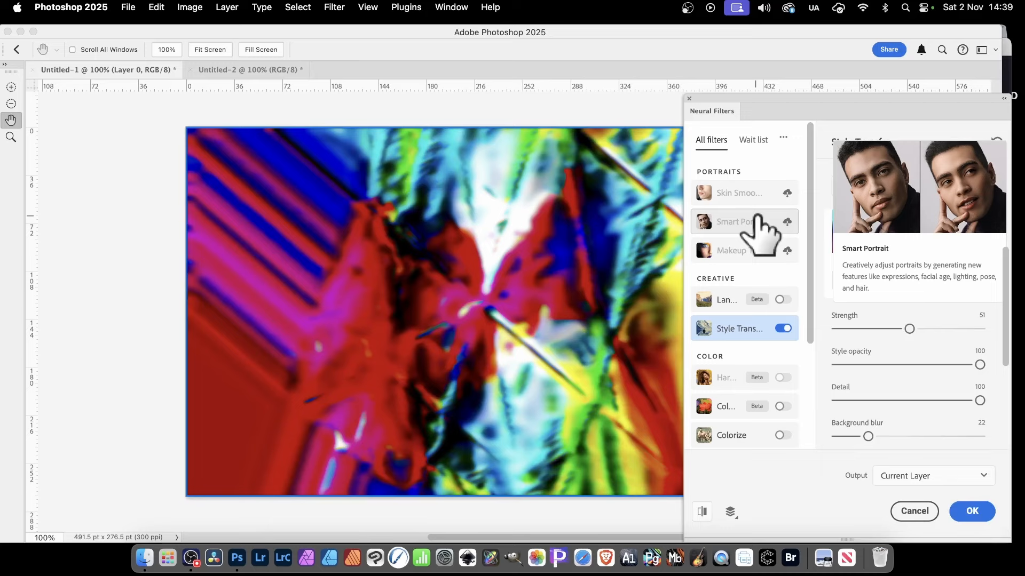
{"action": "left_click", "coordinate": [972, 511]}
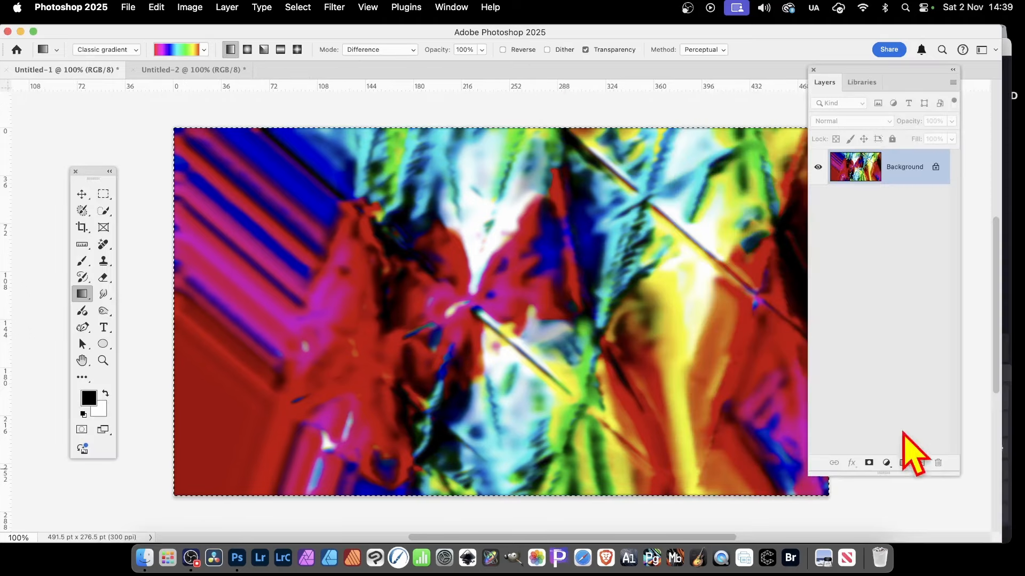
Apply a Twirl distortion with an angle of 753° to the gradient in Untitled-2.
{"action": "left_click", "coordinate": [182, 70]}
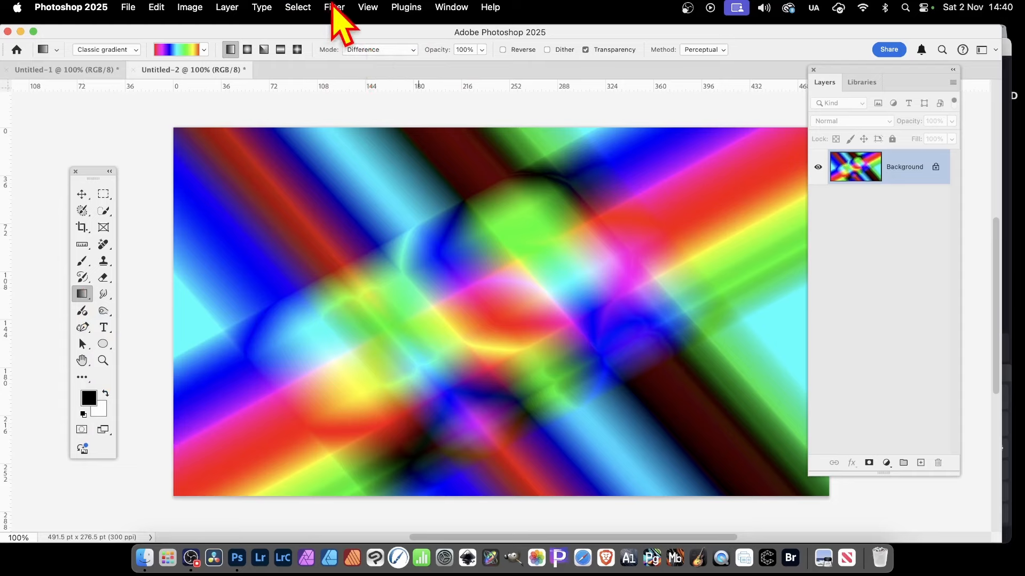
{"action": "left_click", "coordinate": [333, 6]}
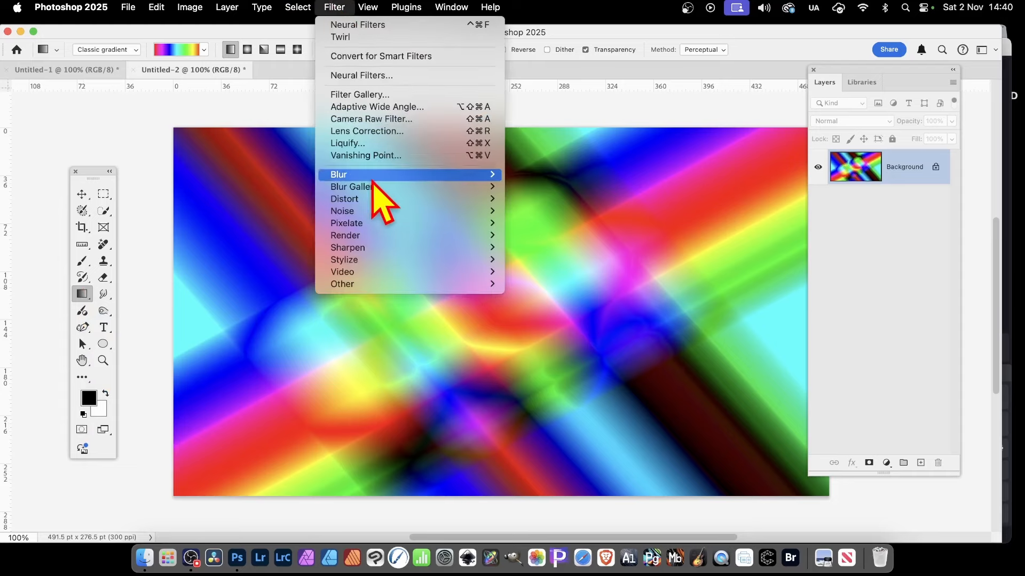
{"action": "mouse_move", "coordinate": [377, 201]}
{"action": "left_click", "coordinate": [547, 272]}
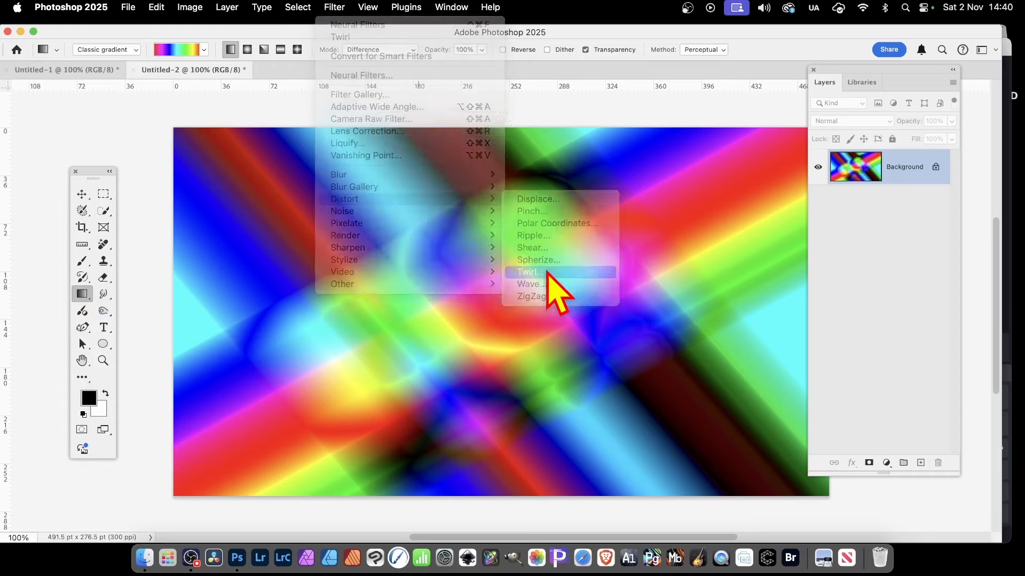
{"action": "left_click_drag", "start_coordinate": [514, 219], "coordinate": [539, 245]}
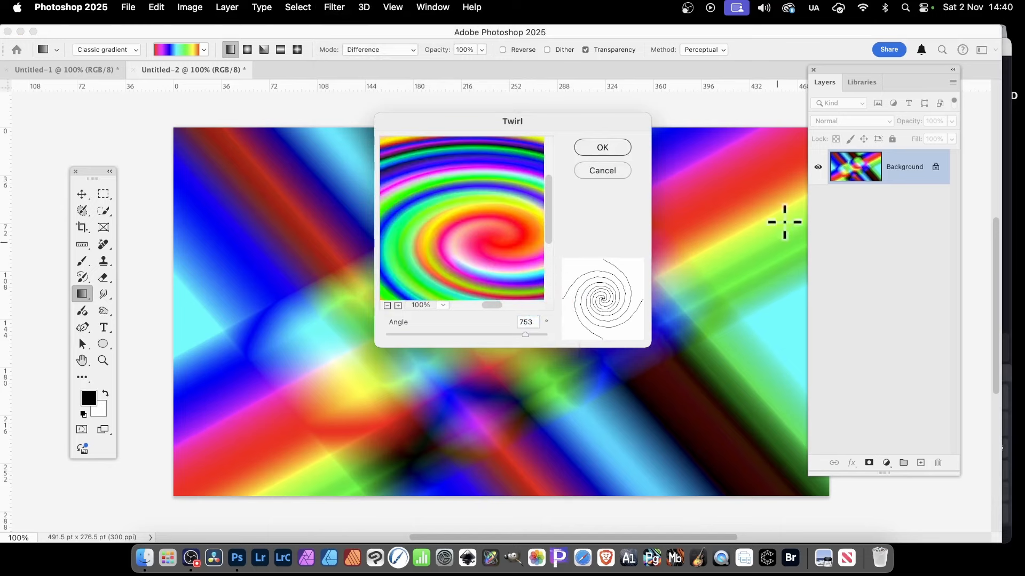
{"action": "left_click", "coordinate": [590, 148]}
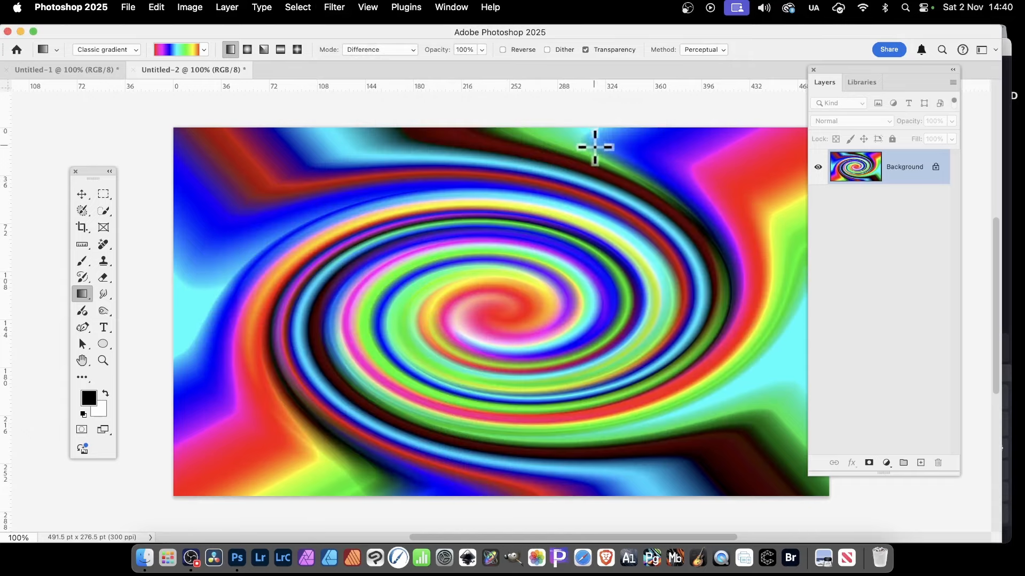
Return to Untitled-1 and enable the Style Transfer neural filter on its stylized image.
{"action": "left_click", "coordinate": [89, 71]}
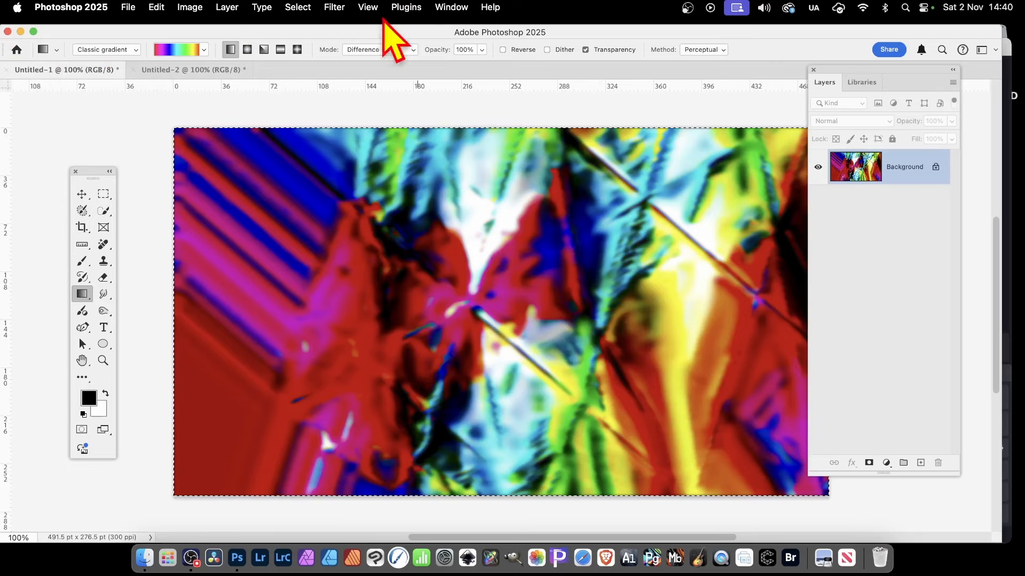
{"action": "left_click", "coordinate": [329, 7]}
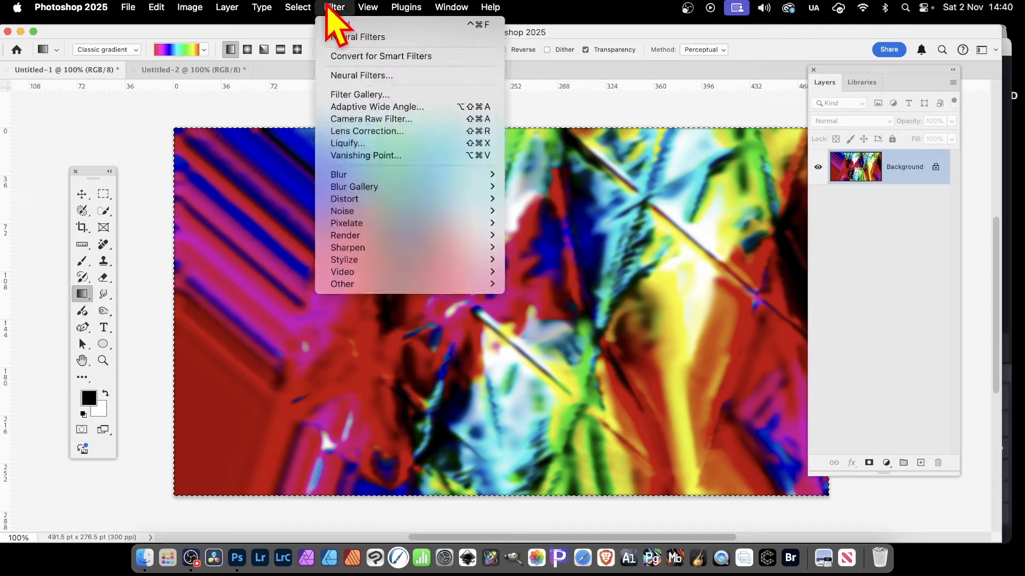
{"action": "left_click", "coordinate": [355, 76]}
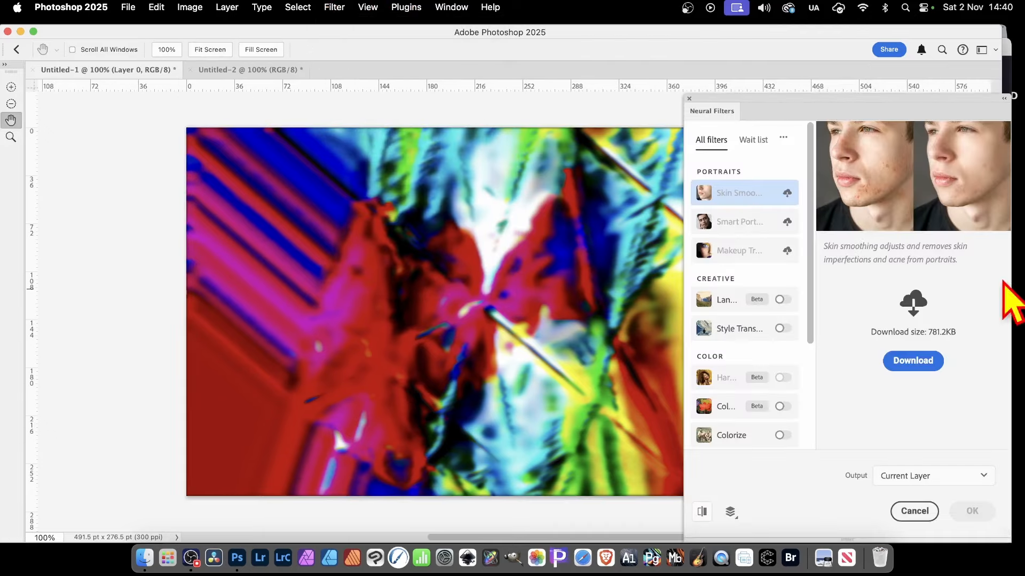
{"action": "left_click", "coordinate": [753, 336]}
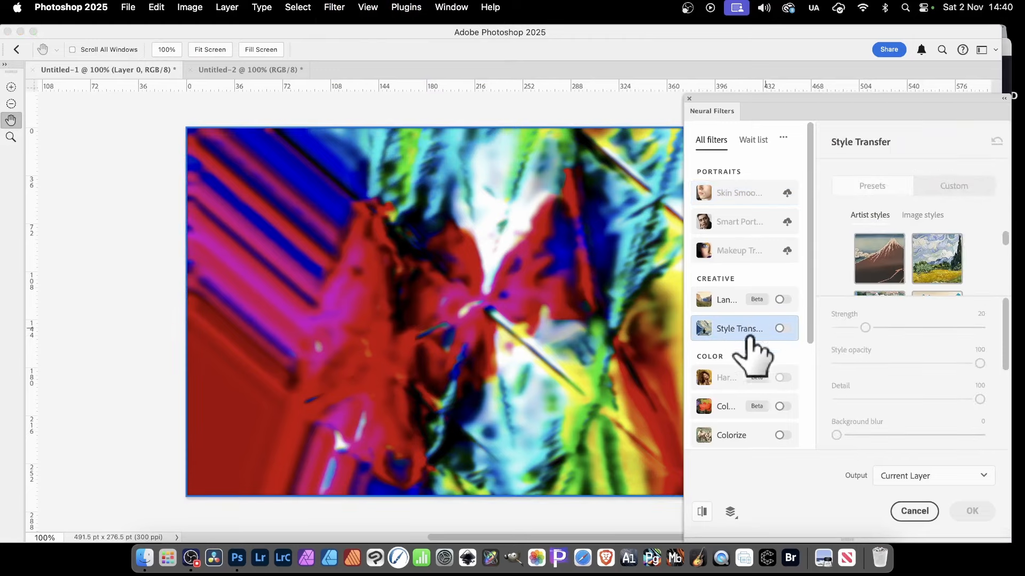
{"action": "left_click", "coordinate": [782, 329]}
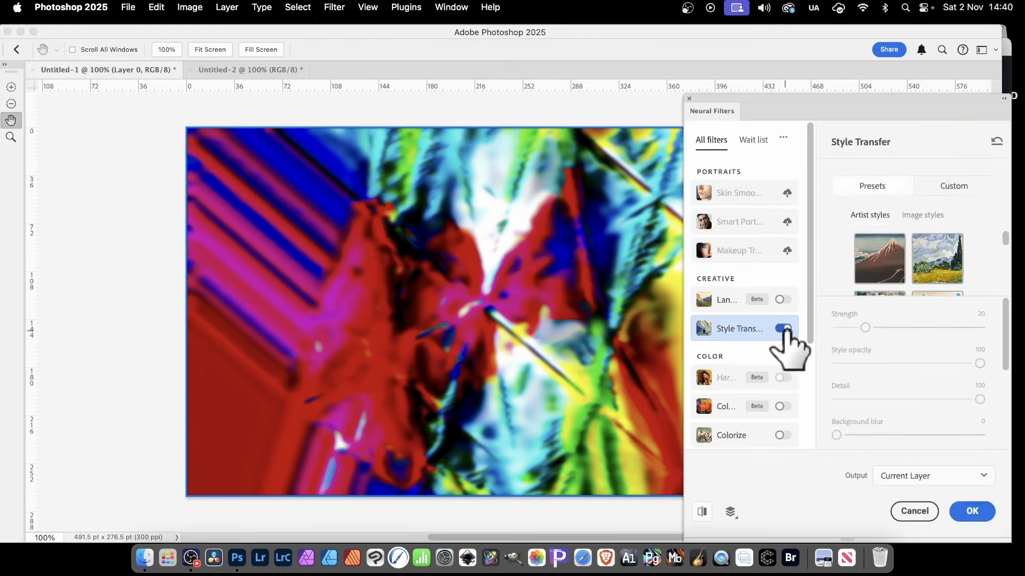
Choose the twirled Untitled-2 as the custom style reference and apply it with strength 20 and no background blur.
{"action": "left_click", "coordinate": [953, 187]}
{"action": "left_click", "coordinate": [897, 293]}
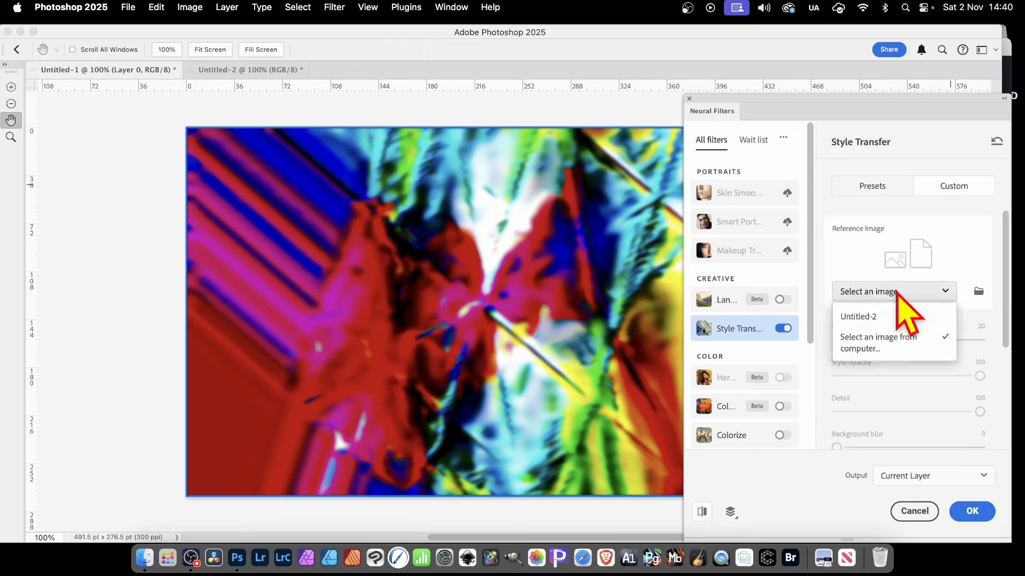
{"action": "left_click", "coordinate": [870, 317]}
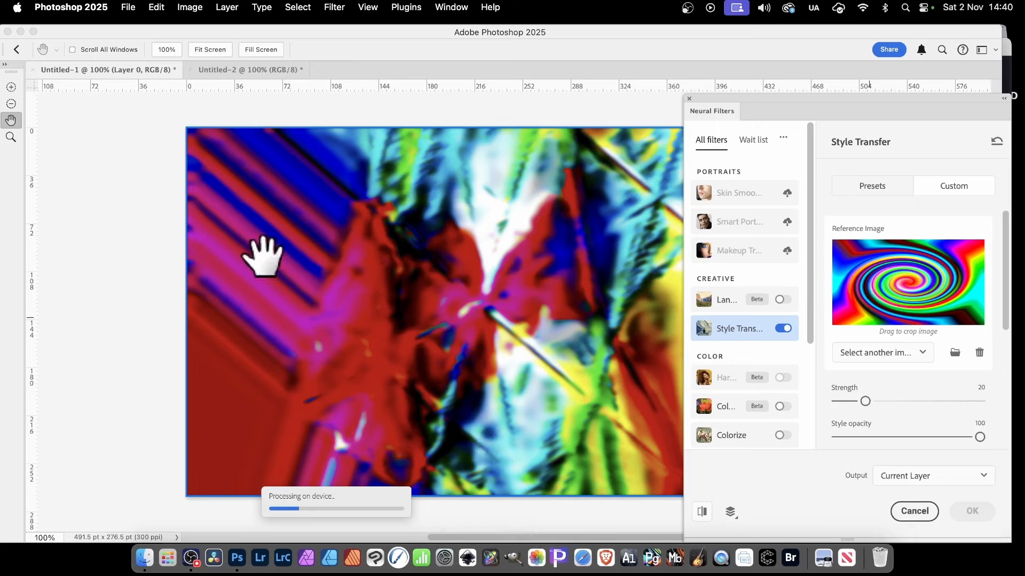
{"action": "scroll", "coordinate": [862, 395], "scroll_direction": "down", "scroll_amount": 2}
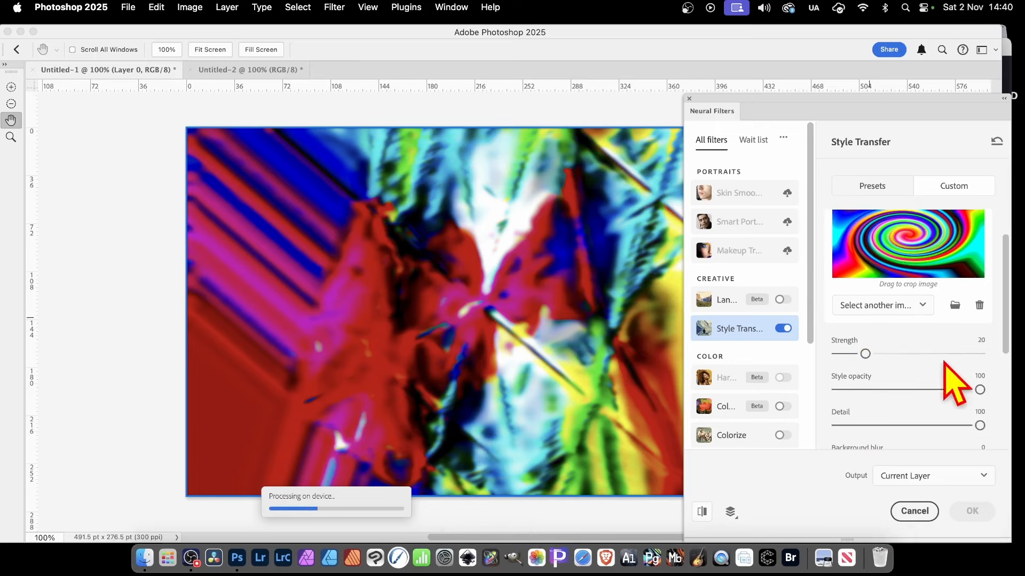
{"action": "scroll", "coordinate": [927, 367], "scroll_direction": "down", "scroll_amount": 1}
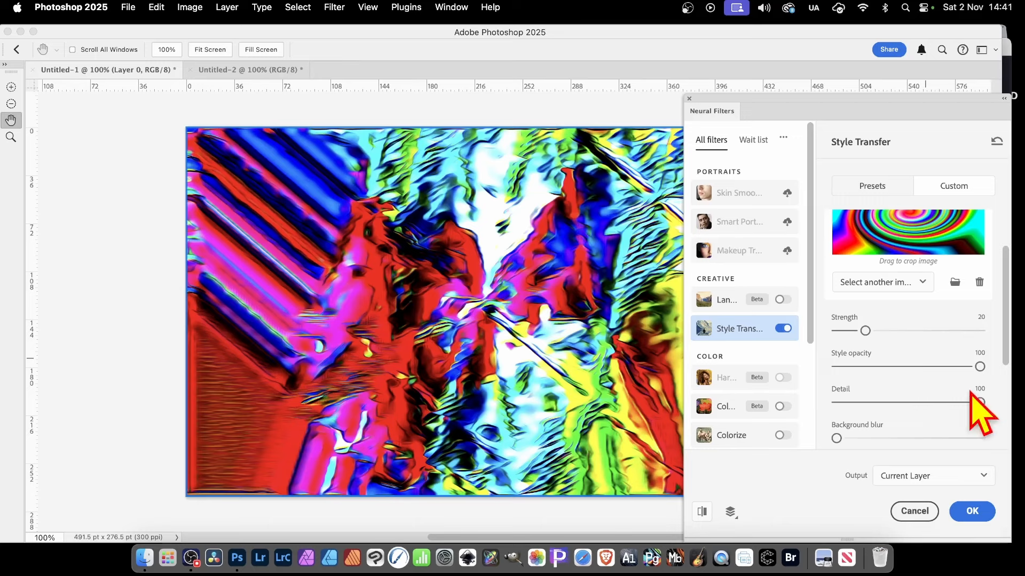
{"action": "left_click", "coordinate": [972, 512]}
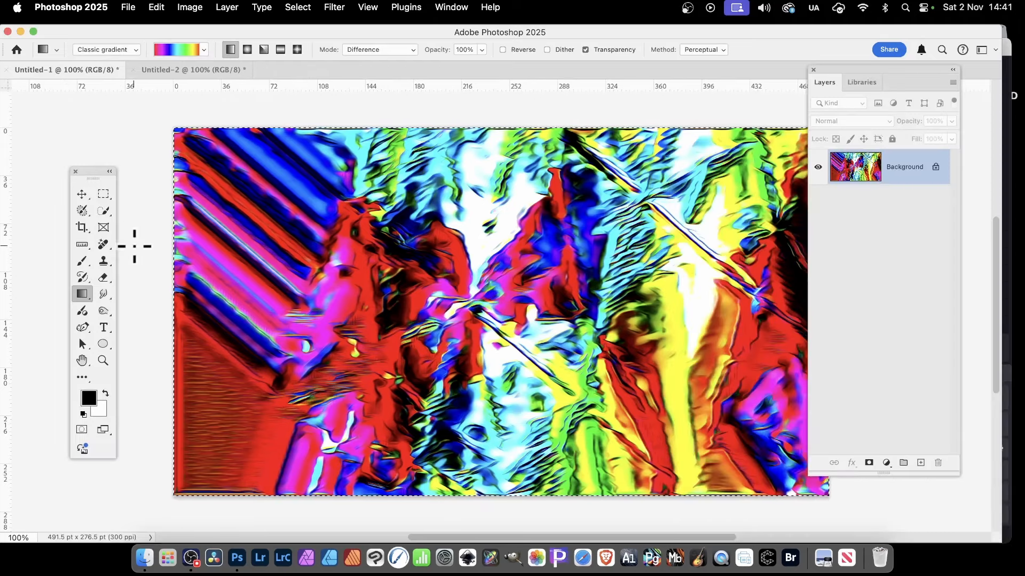
Open Extract from Image for the twirled Untitled-2 document from the MATERIALS 1 library.
{"action": "left_click", "coordinate": [218, 71]}
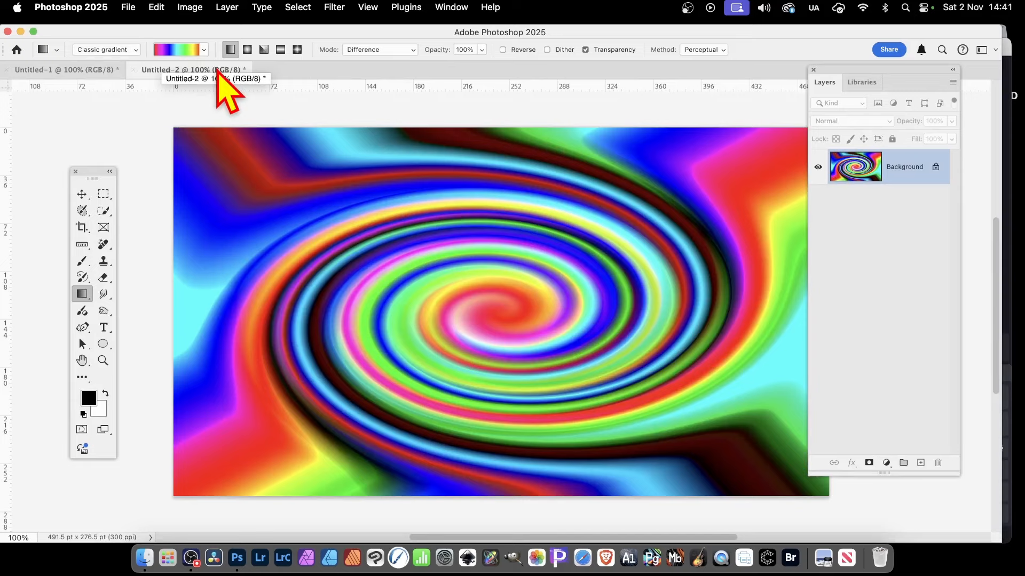
{"action": "left_click", "coordinate": [861, 82]}
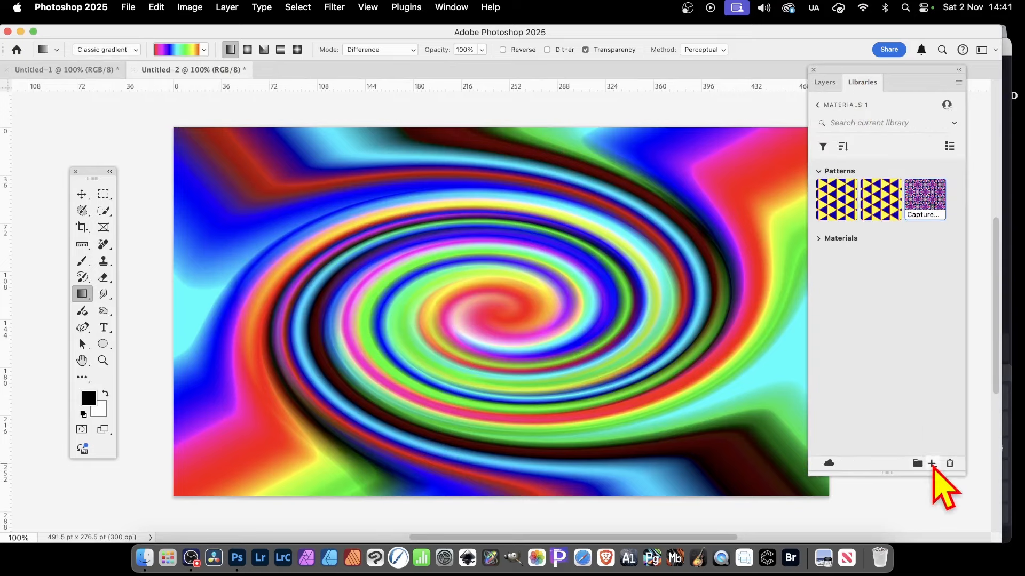
{"action": "left_click", "coordinate": [932, 463]}
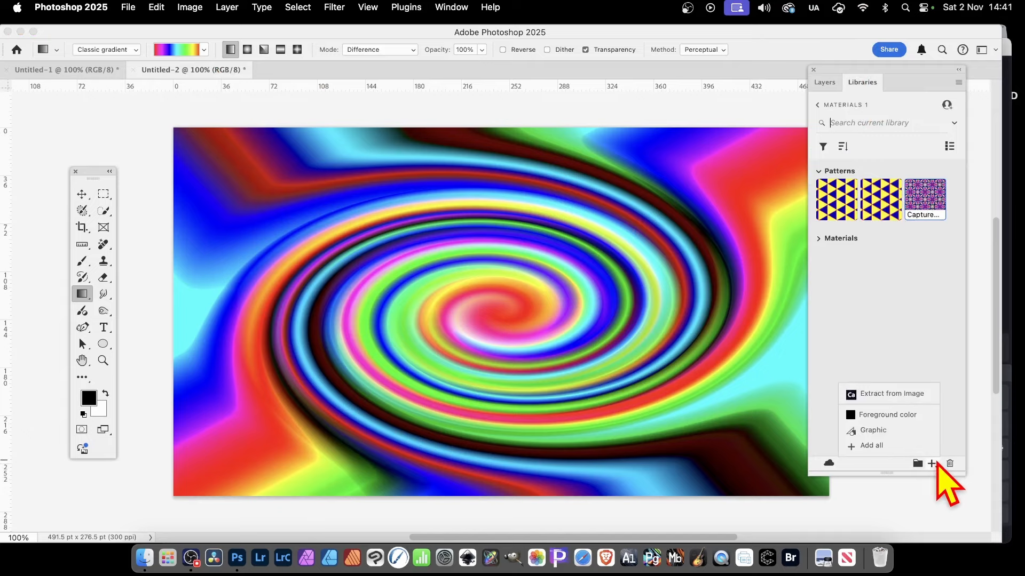
{"action": "left_click", "coordinate": [888, 404]}
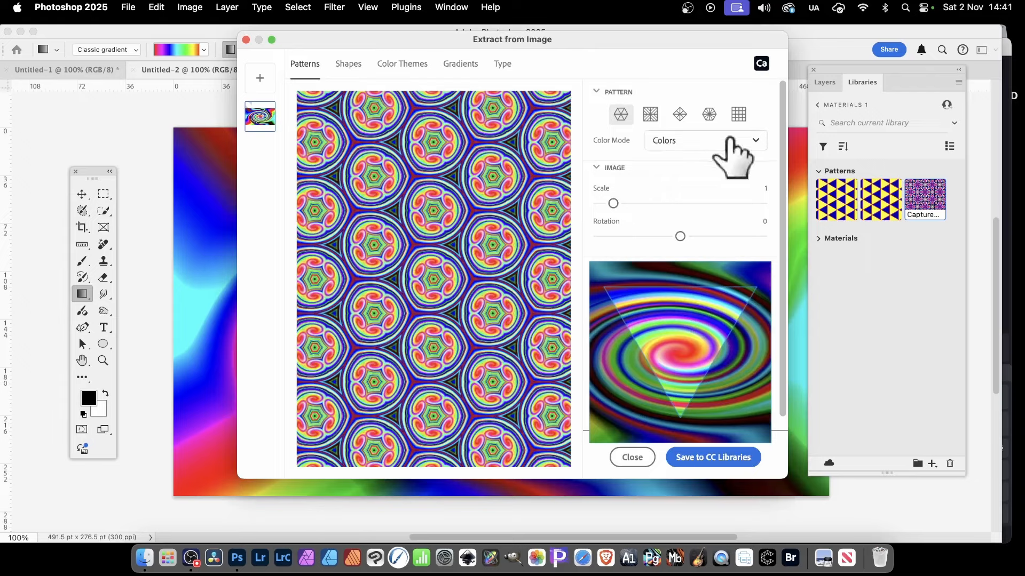
Select the third pattern layout, the diamond-shaped tiling, and save the pattern to CC Libraries.
{"action": "left_click", "coordinate": [650, 114]}
{"action": "left_click", "coordinate": [679, 114]}
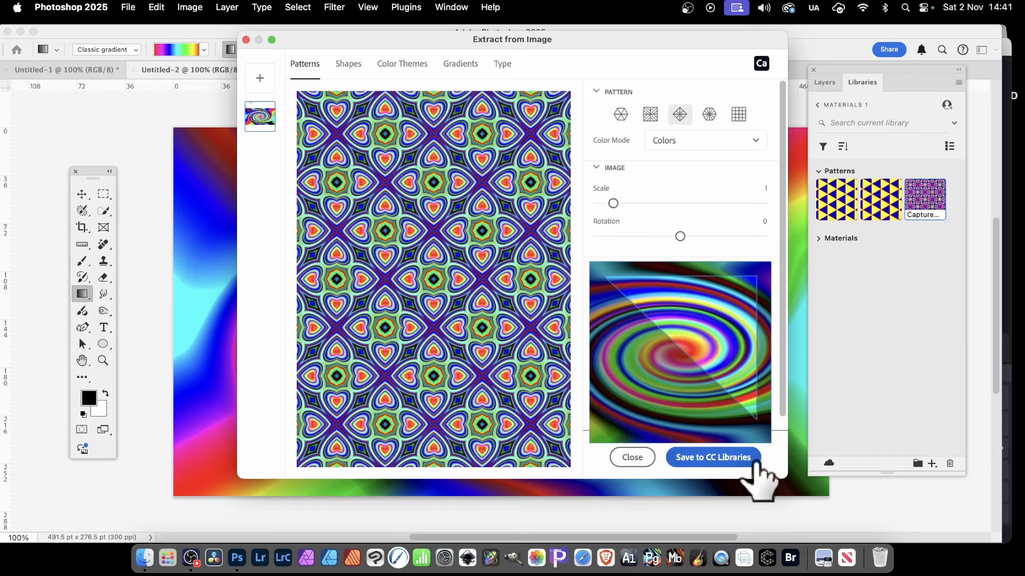
{"action": "left_click", "coordinate": [720, 460]}
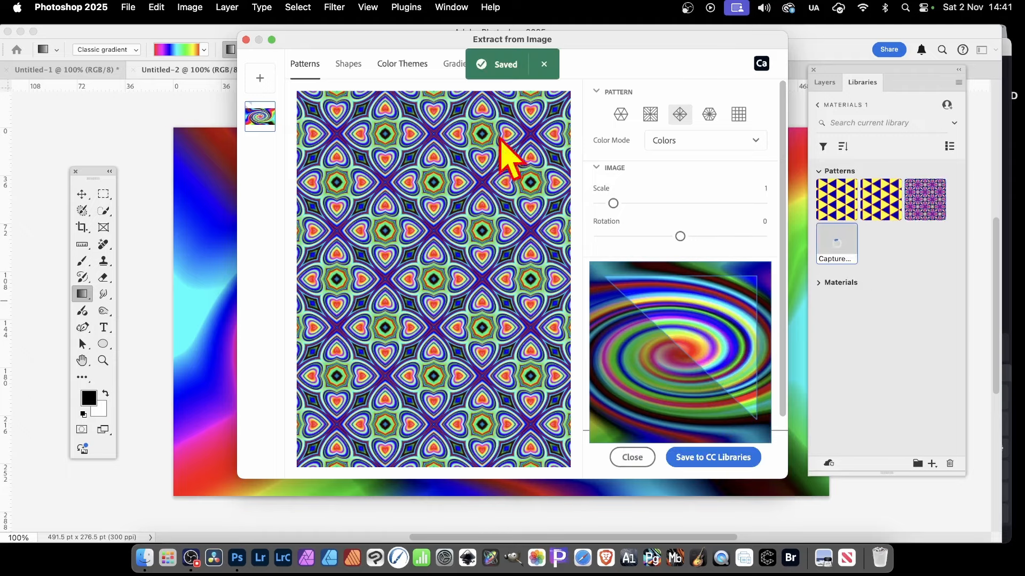
Close Extract from Image and fill Untitled-2 with the newly saved heart pattern at 25% scale.
{"action": "left_click", "coordinate": [631, 457]}
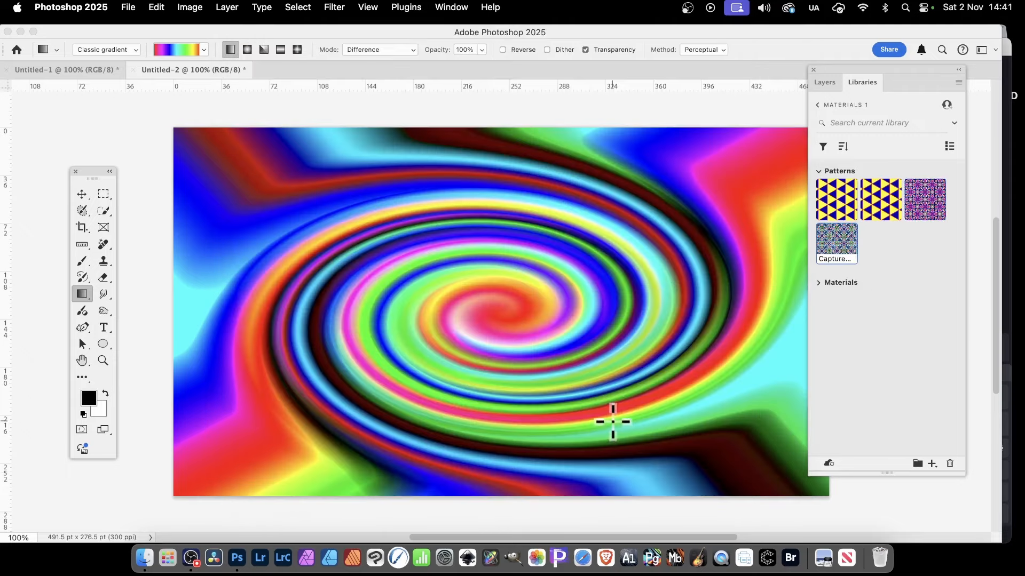
{"action": "left_click", "coordinate": [839, 250]}
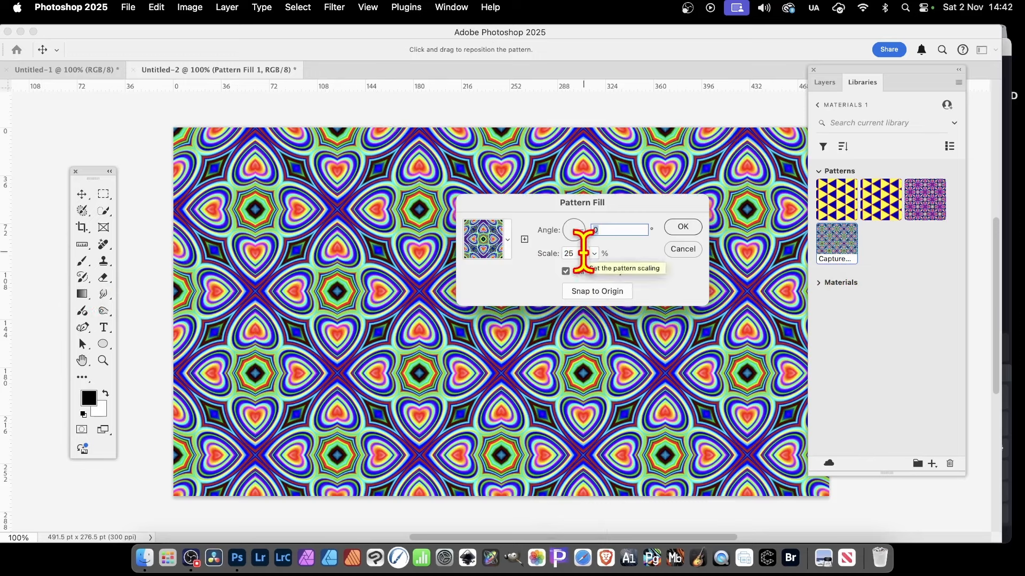
{"action": "left_click", "coordinate": [683, 226]}
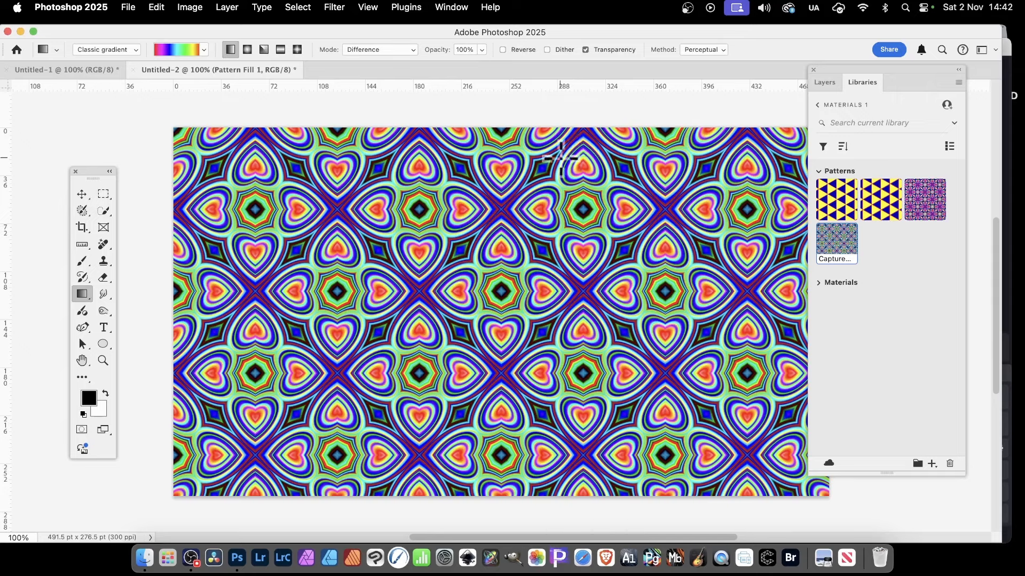
Switch to Untitled-1 and enable the Style Transfer neural filter on its current artwork.
{"action": "left_click", "coordinate": [76, 71]}
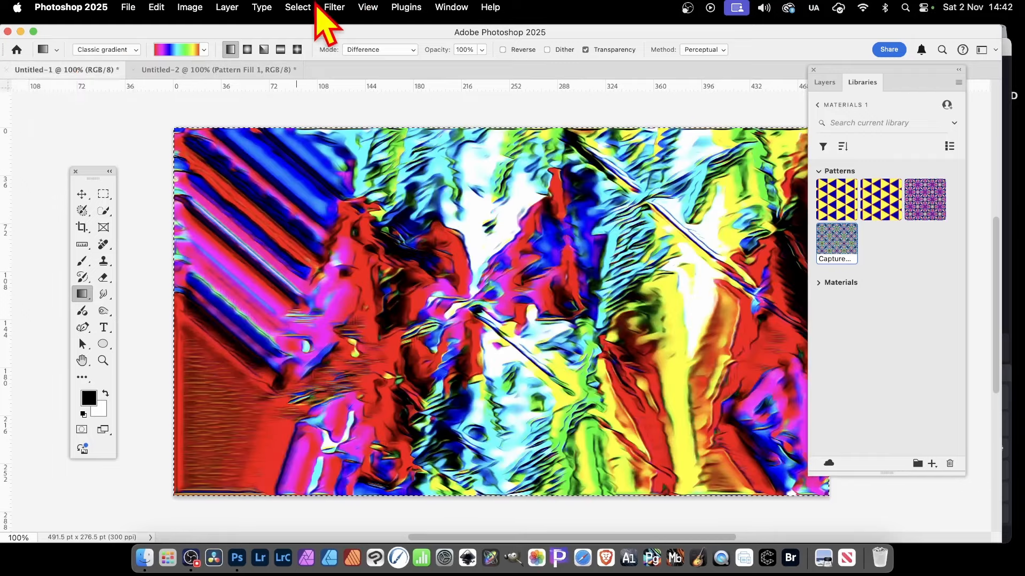
{"action": "left_click", "coordinate": [341, 7]}
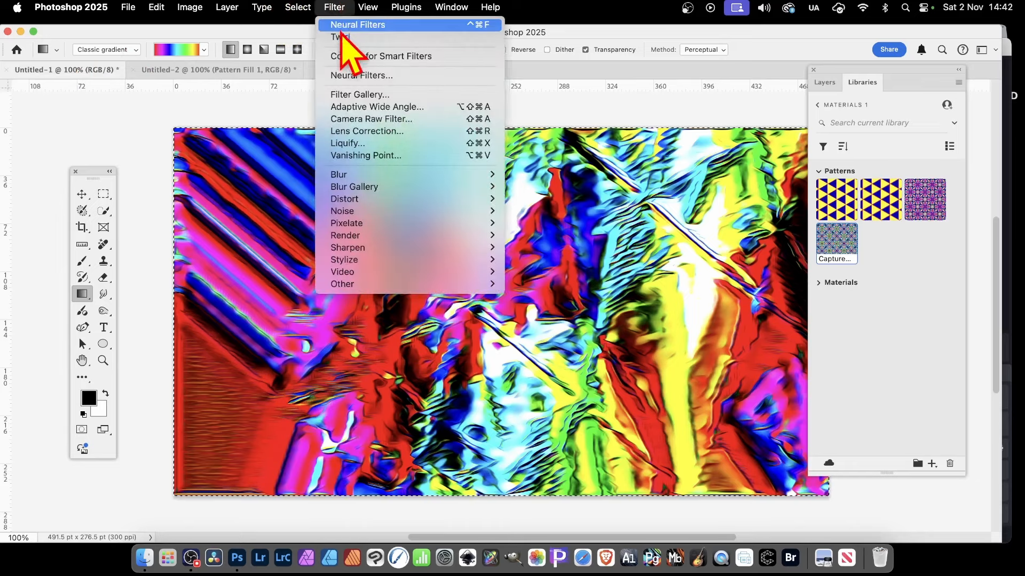
{"action": "left_click", "coordinate": [354, 75]}
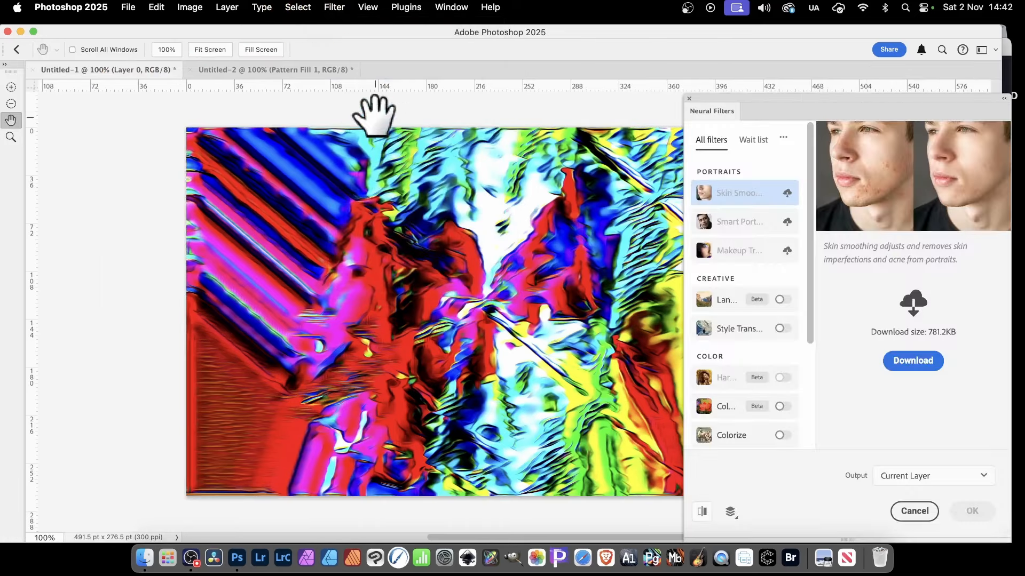
{"action": "left_click", "coordinate": [787, 331]}
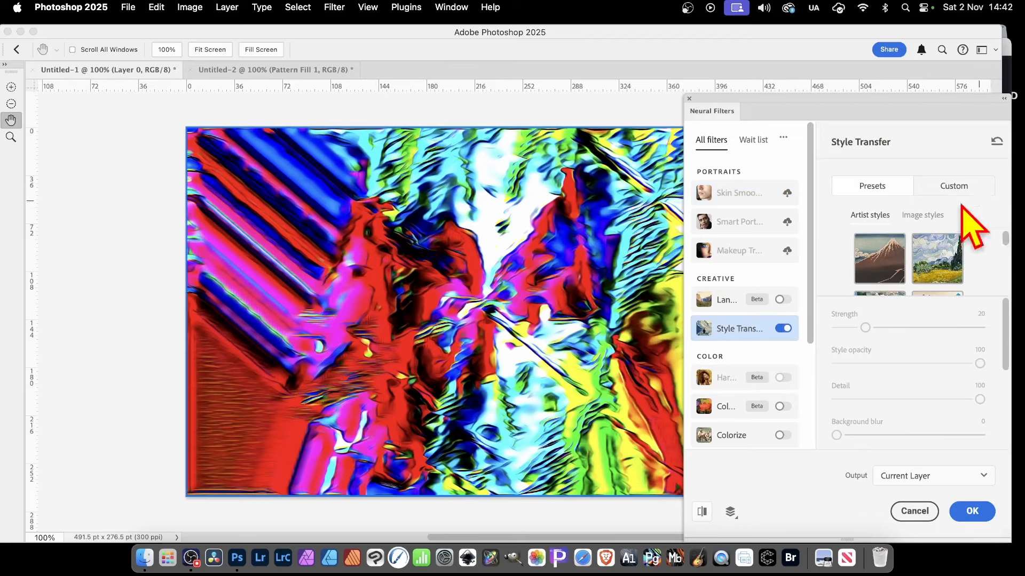
Set the pattern-filled Untitled-2 as the custom reference image for Style Transfer.
{"action": "left_click", "coordinate": [954, 187]}
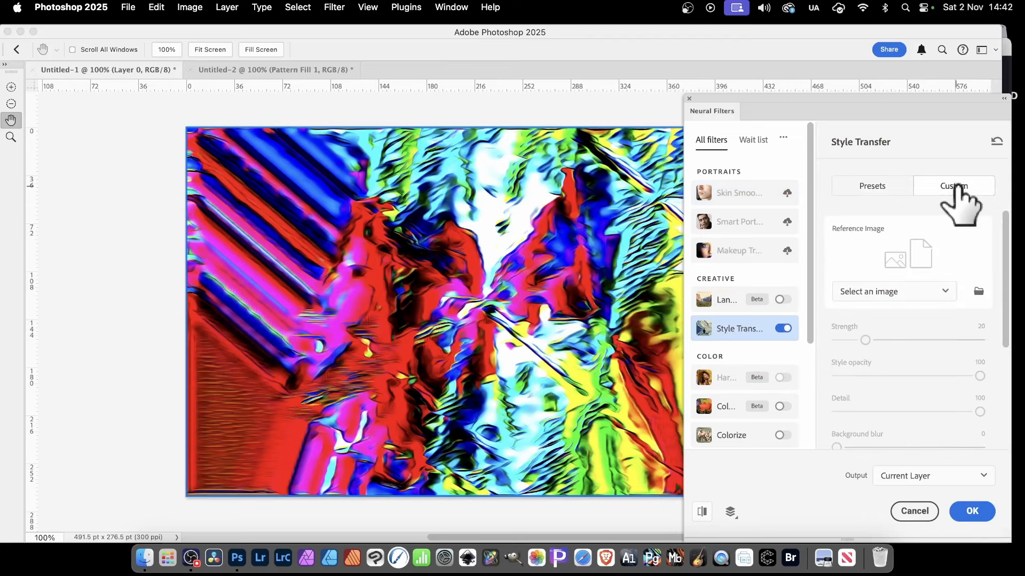
{"action": "left_click", "coordinate": [905, 291]}
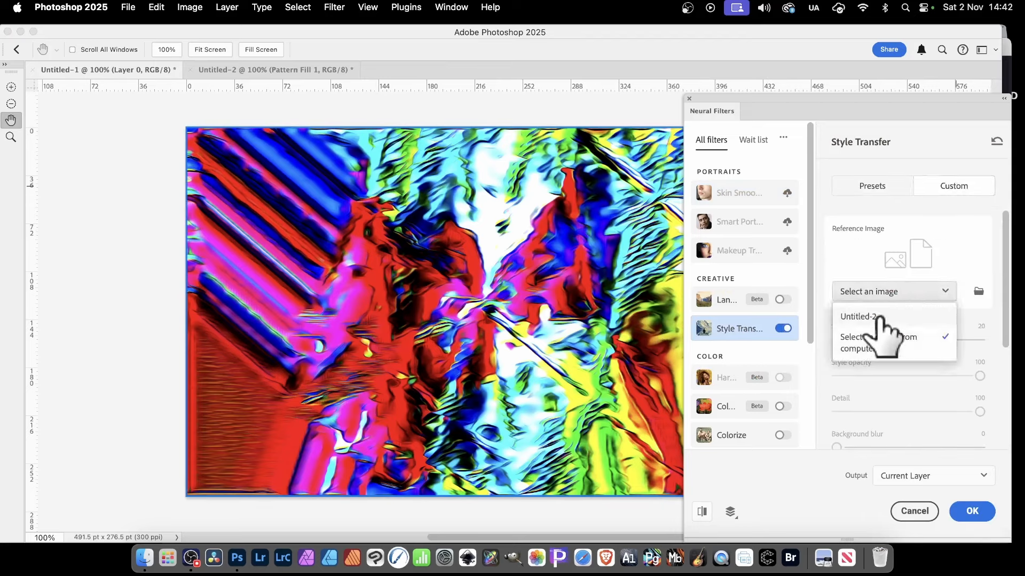
{"action": "left_click", "coordinate": [875, 318]}
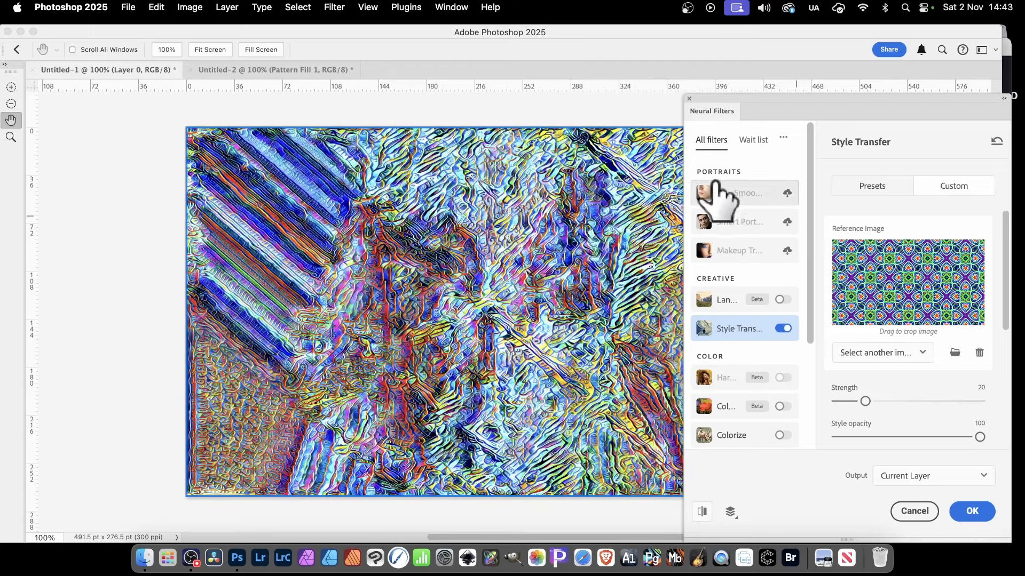
{"action": "scroll", "coordinate": [901, 417], "scroll_direction": "down", "scroll_amount": 5}
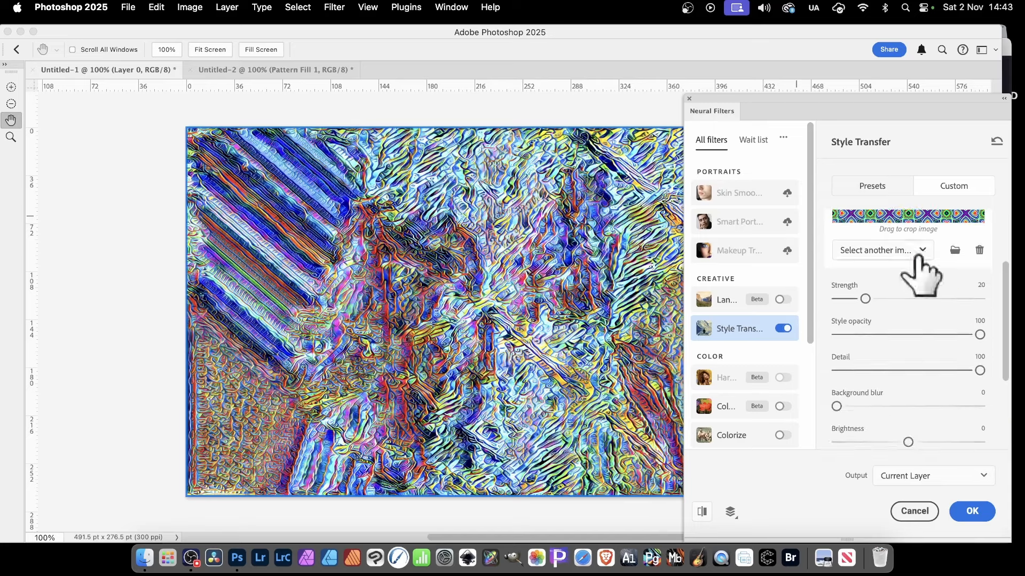